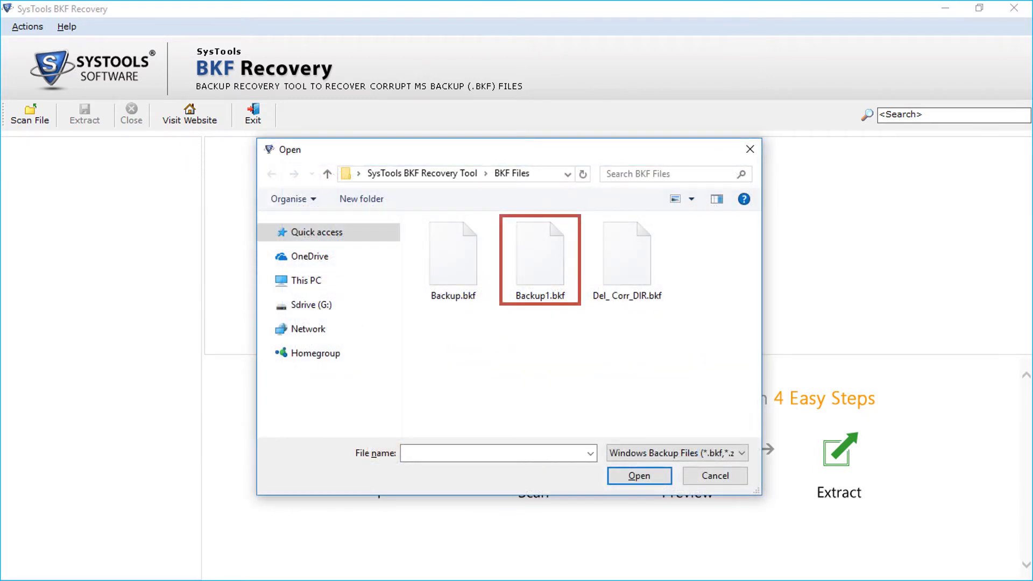
Load Backup1.bkf from the BKF Files folder into the Scan Options file field
click(540, 255)
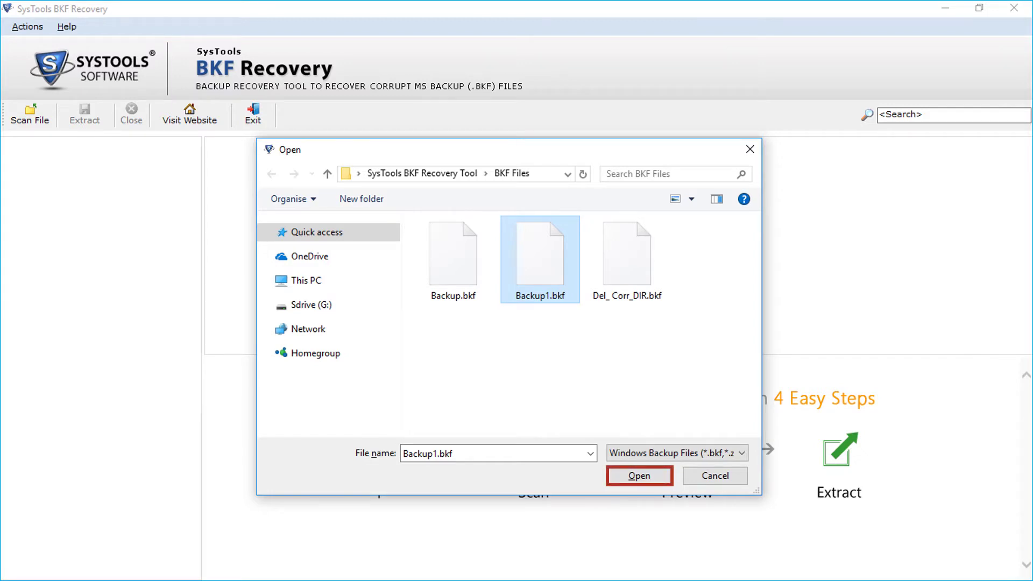
key(Return)
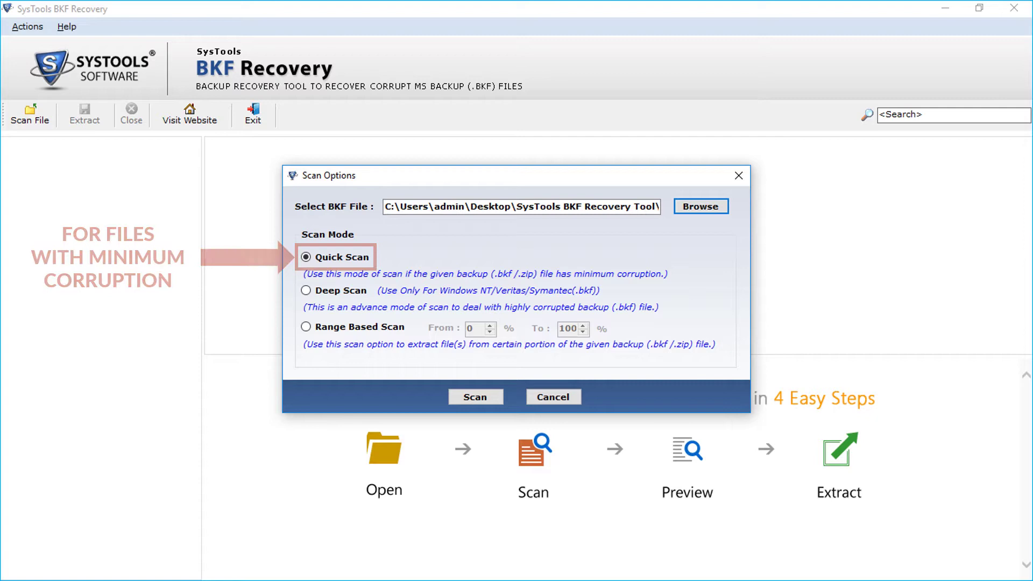
Choose Range Based Scan with a From value of 75% and To of 100%
click(306, 291)
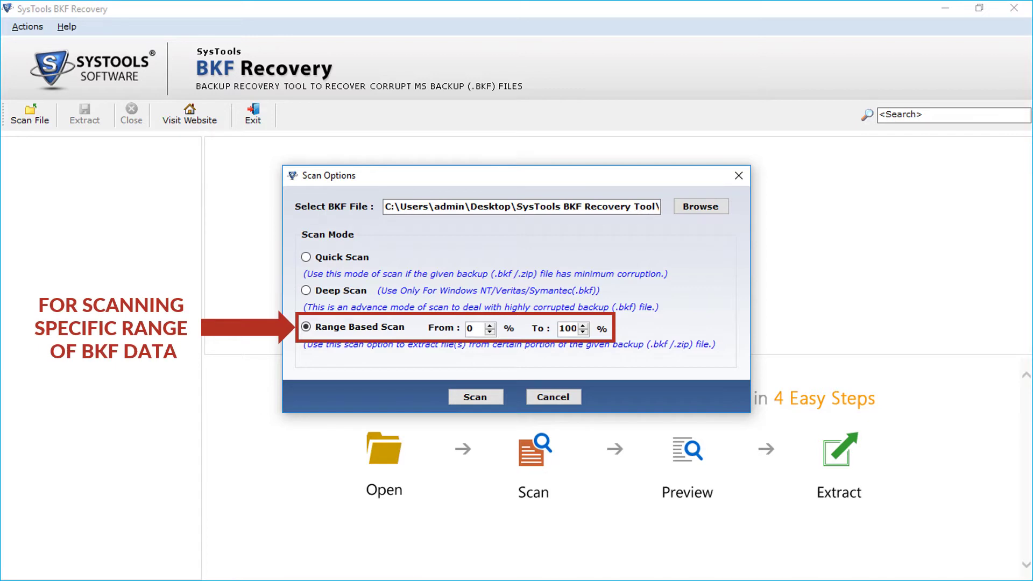
text(25)
key(BackSpace)
key(BackSpace)
text(50)
key(BackSpace)
key(BackSpace)
text(75)
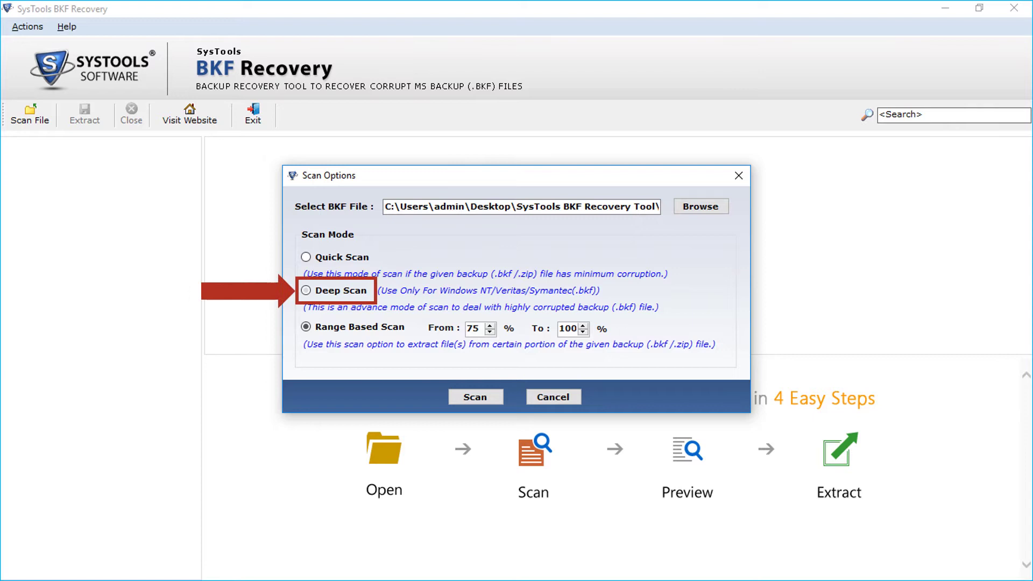
Run a Deep Scan on Backup1.bkf and dismiss the File Loaded Successfully message
click(306, 290)
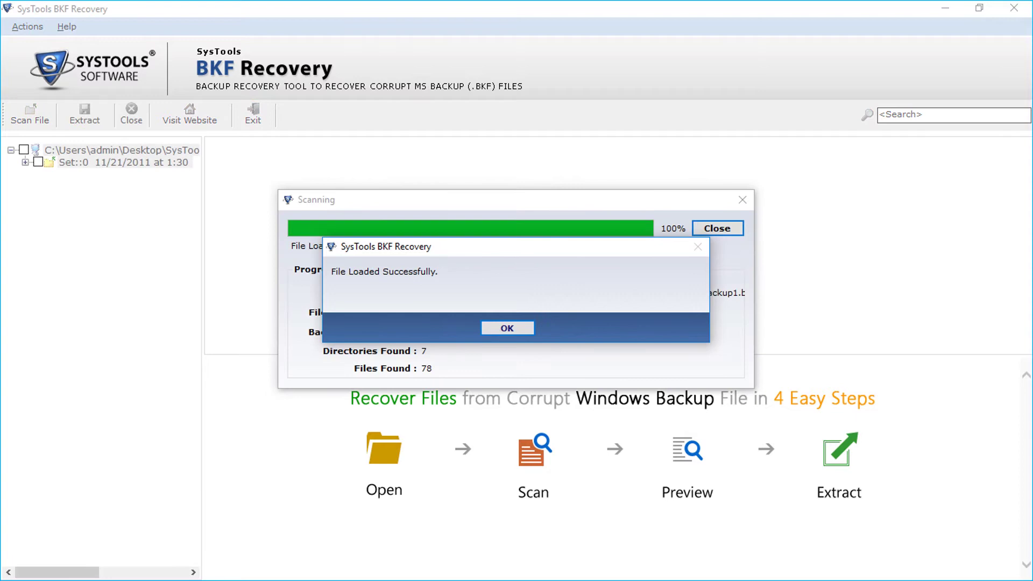
key(Return)
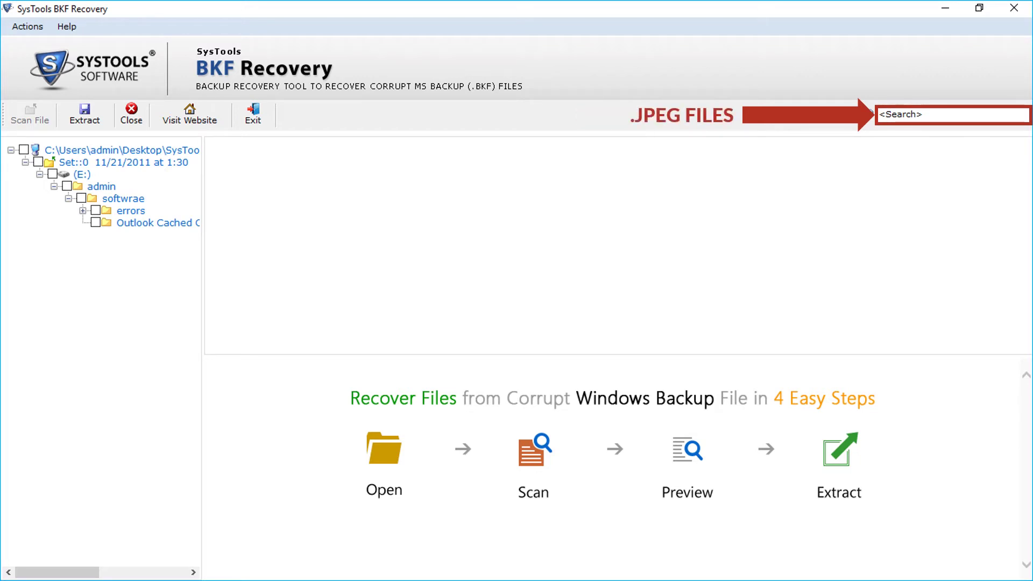
Search the scanned backup for .jpg files, then enter .pdf in the search box
click(872, 111)
text(.jpg)
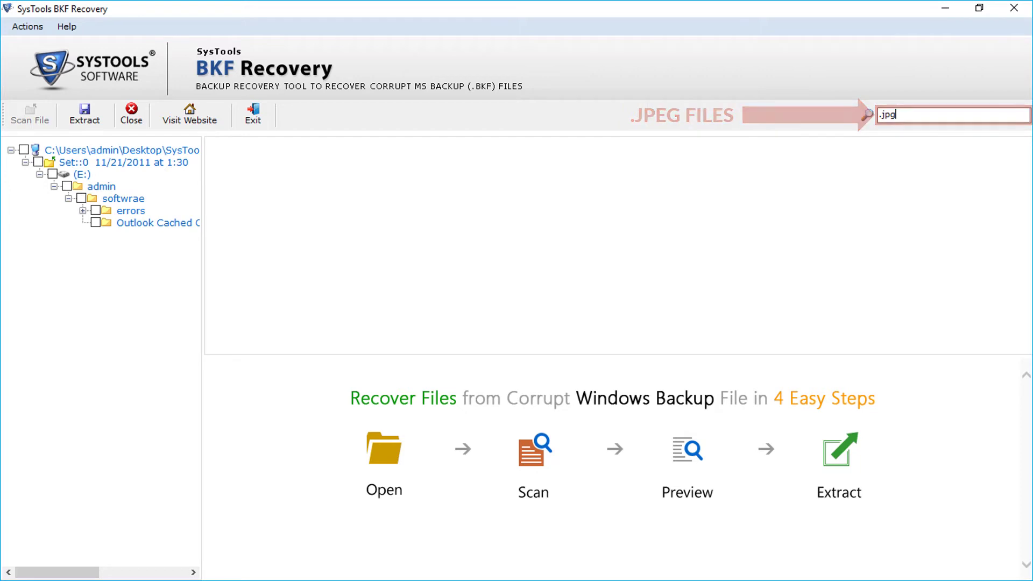
key(Return)
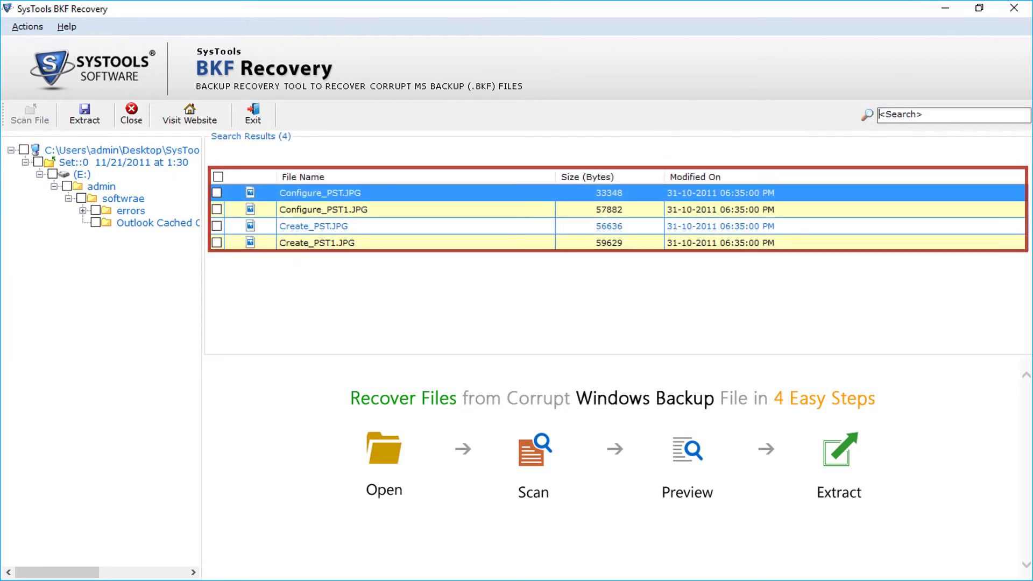
text(.pdf)
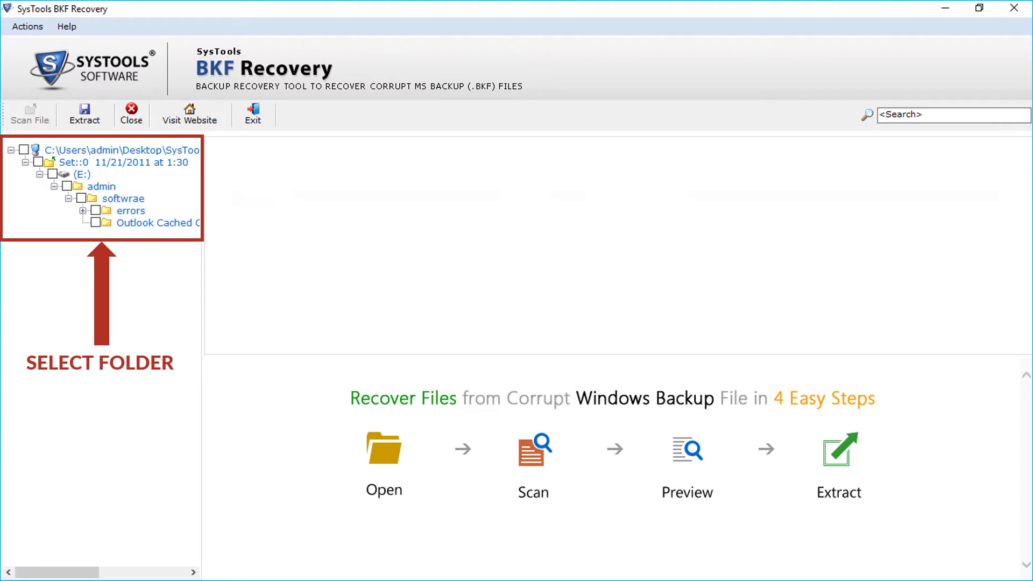
Open the softwrae folder's file list and tick 1.doc for extraction
click(123, 198)
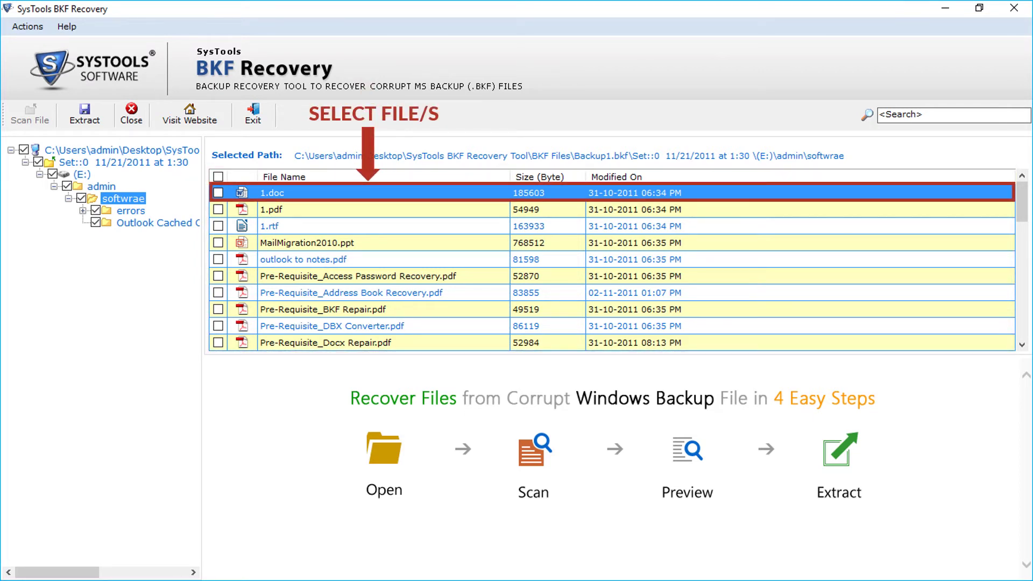
click(218, 193)
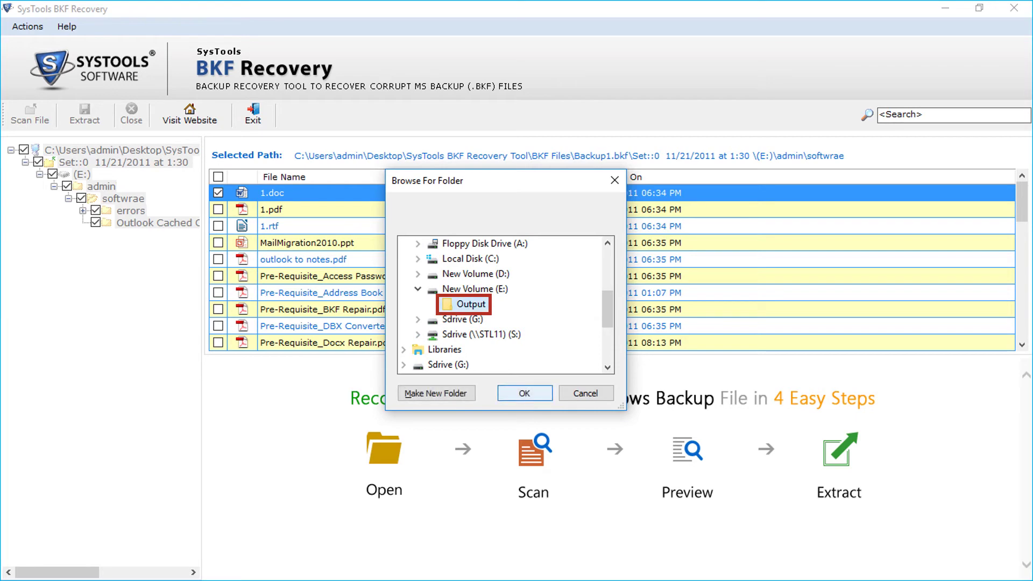
Extract 1.doc to the Output folder on New Volume (E:) and close the progress window
click(471, 304)
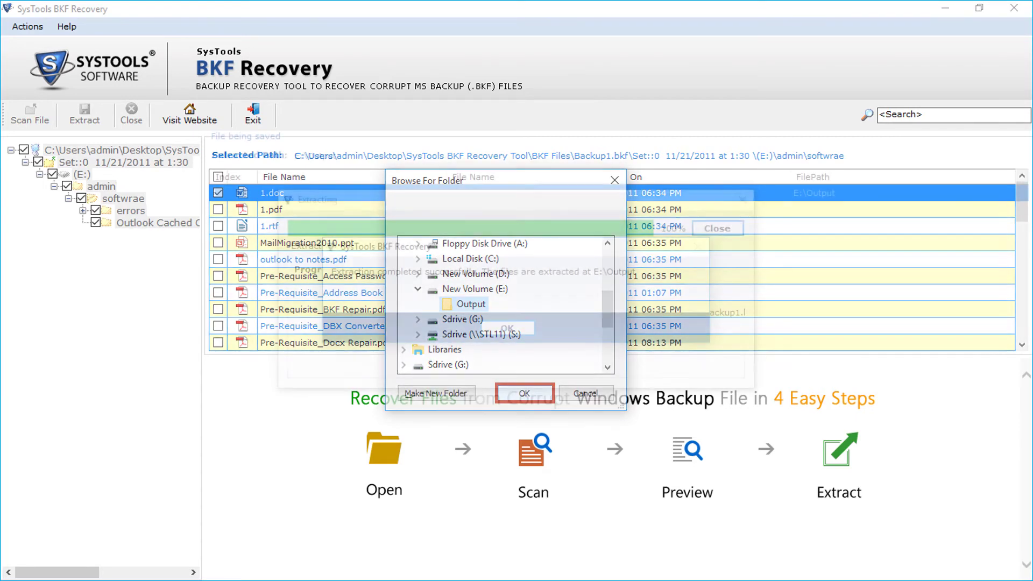
key(Return)
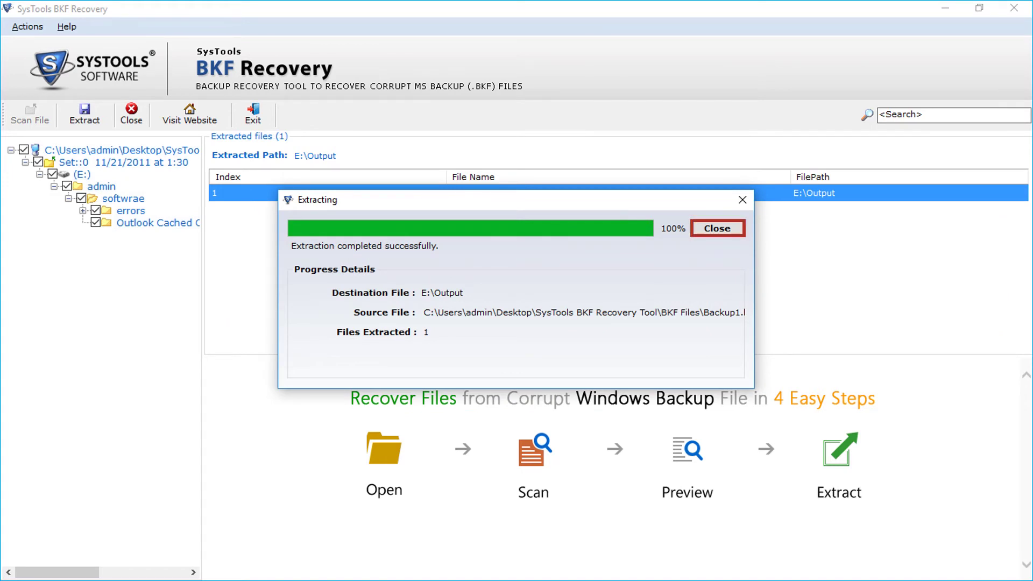
key(Return)
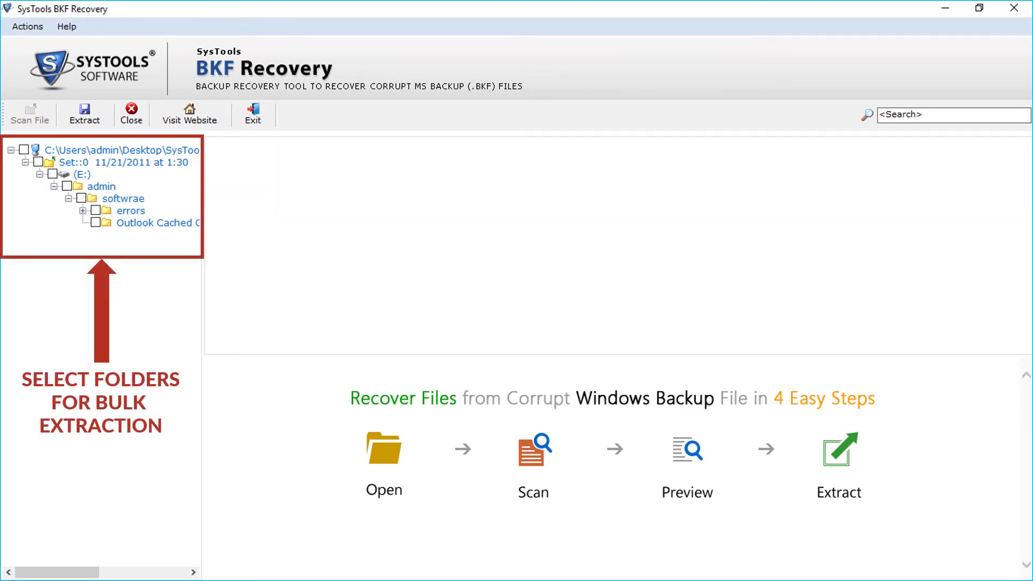
Tick the backup's root node and set Extract Options to extract at a selected location
click(121, 149)
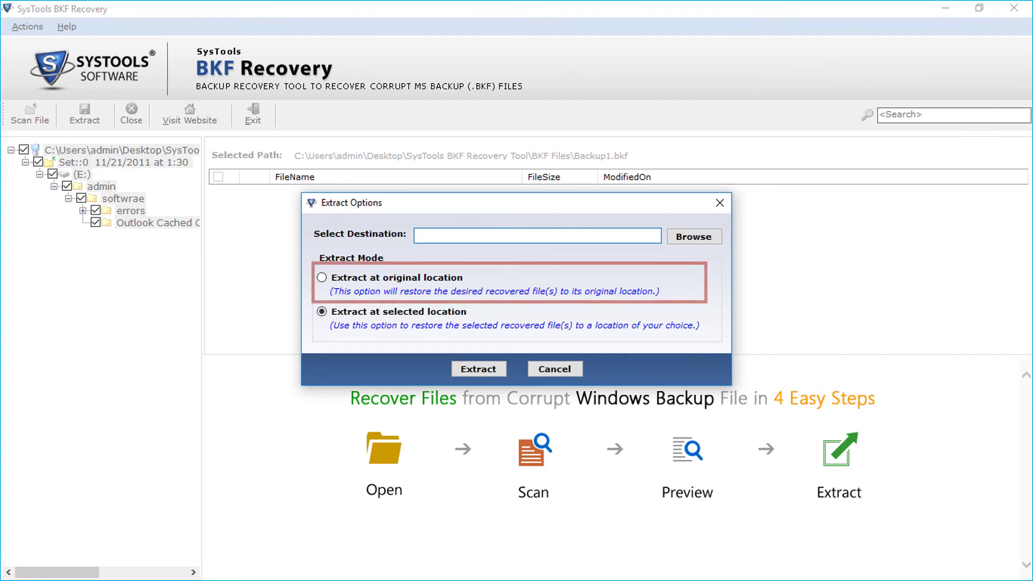
click(321, 277)
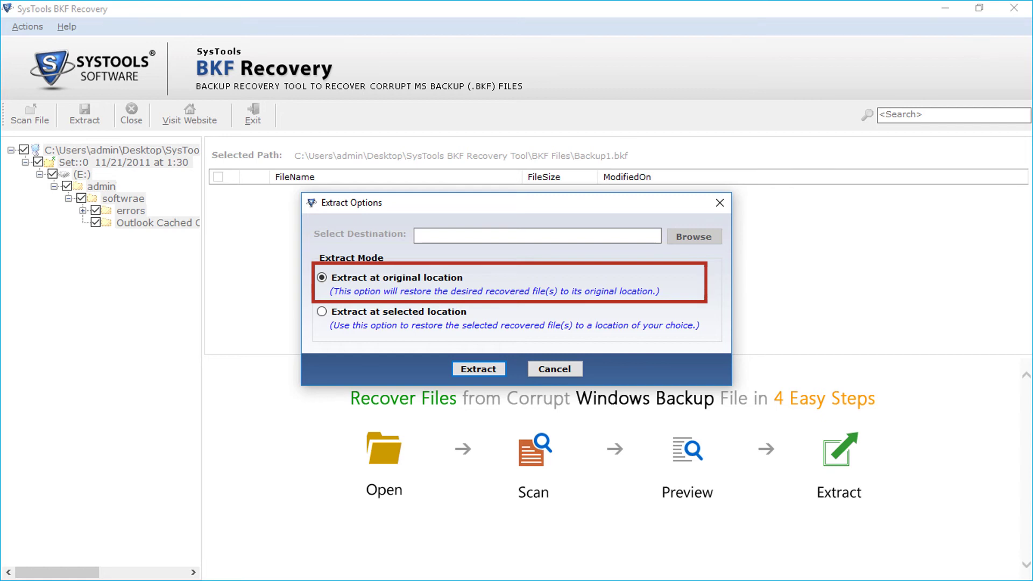
click(322, 311)
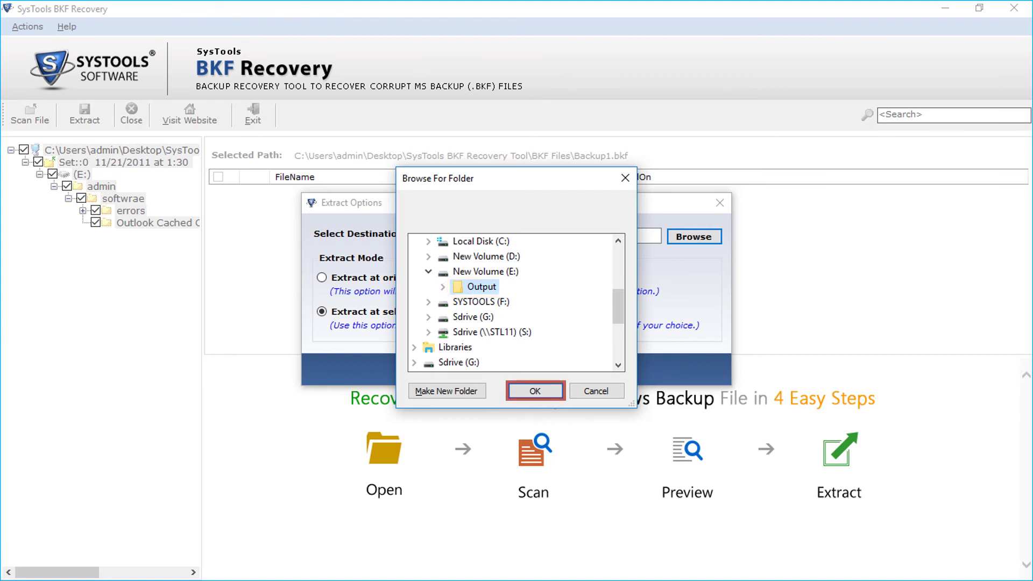
Extract all 78 files into E:\Output, then dismiss the completion message and progress window
key(Return)
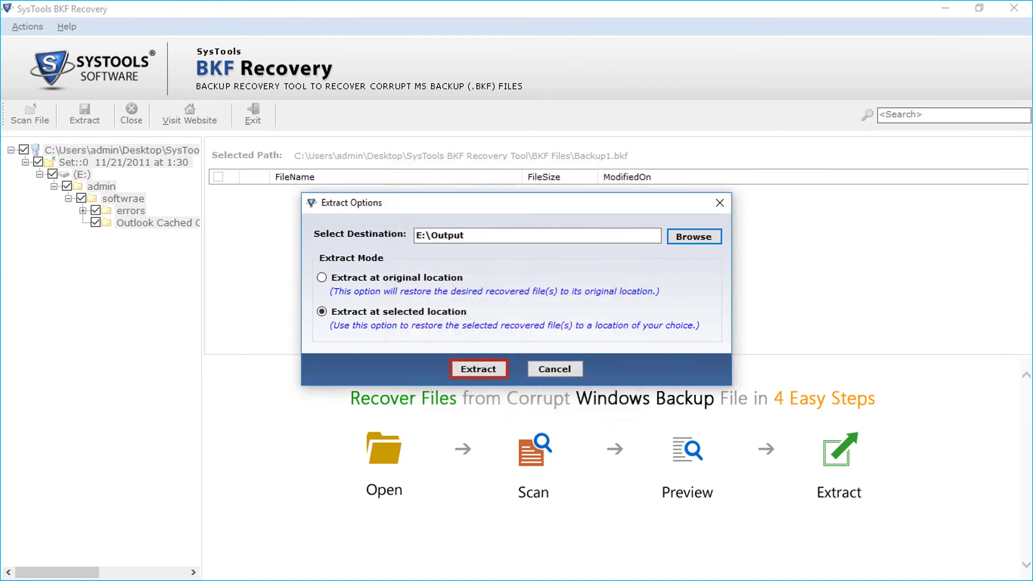
key(Return)
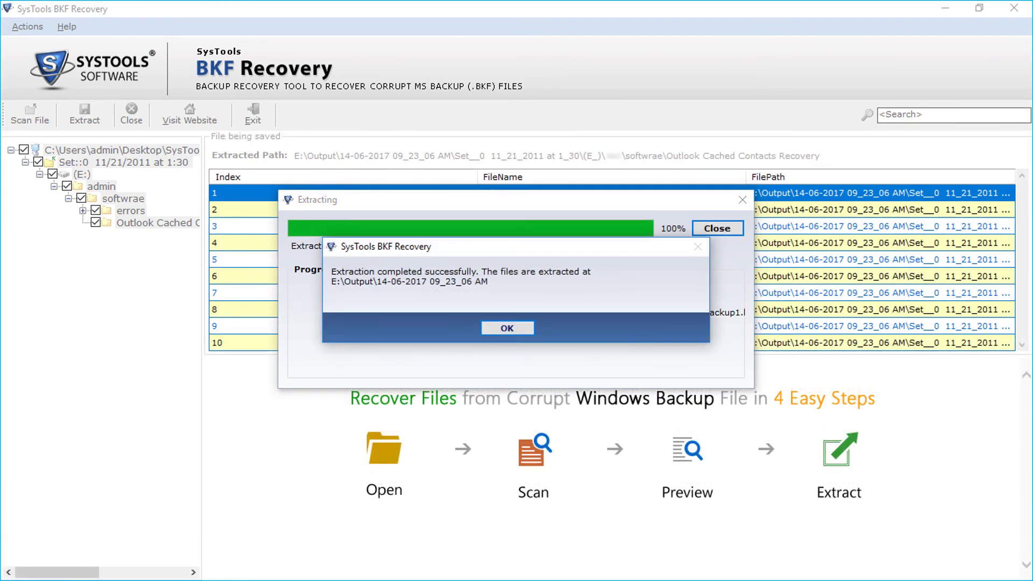
key(Return)
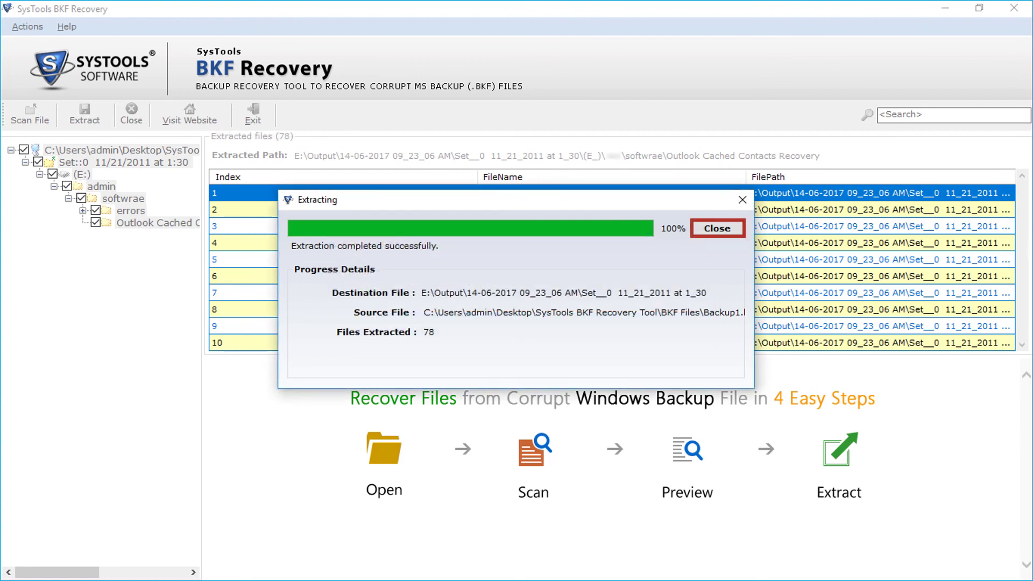
key(Return)
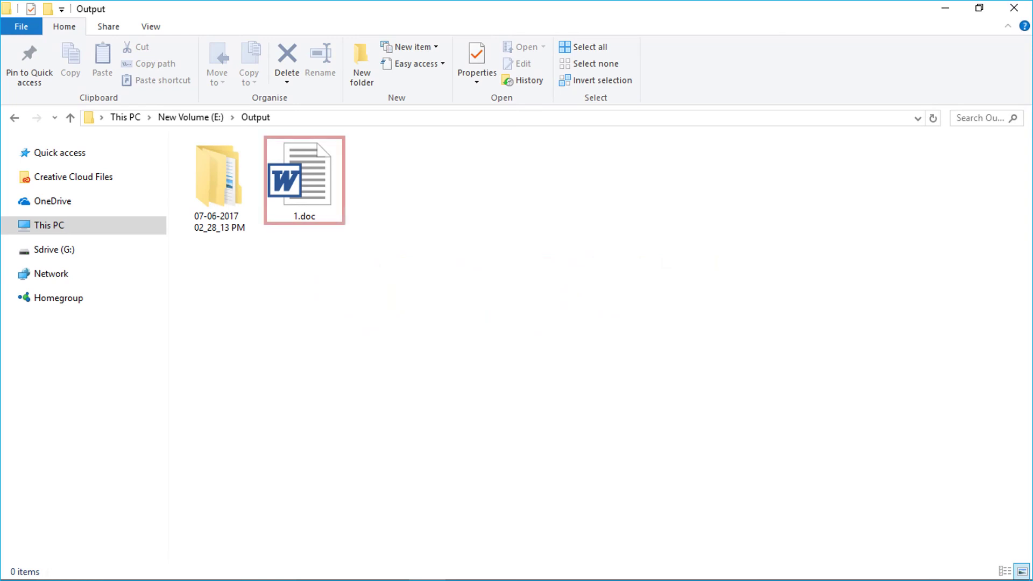
click(304, 180)
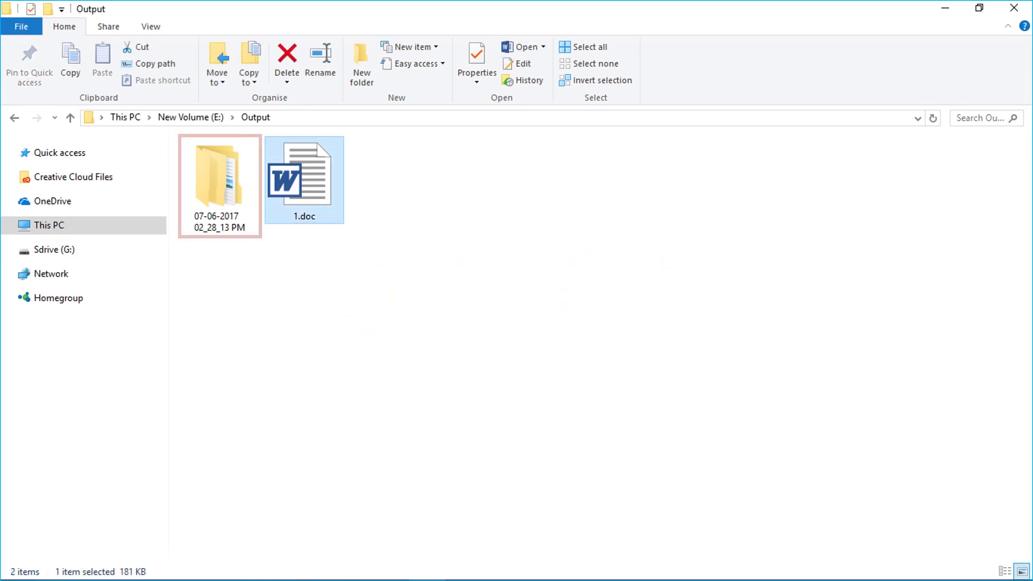
click(220, 183)
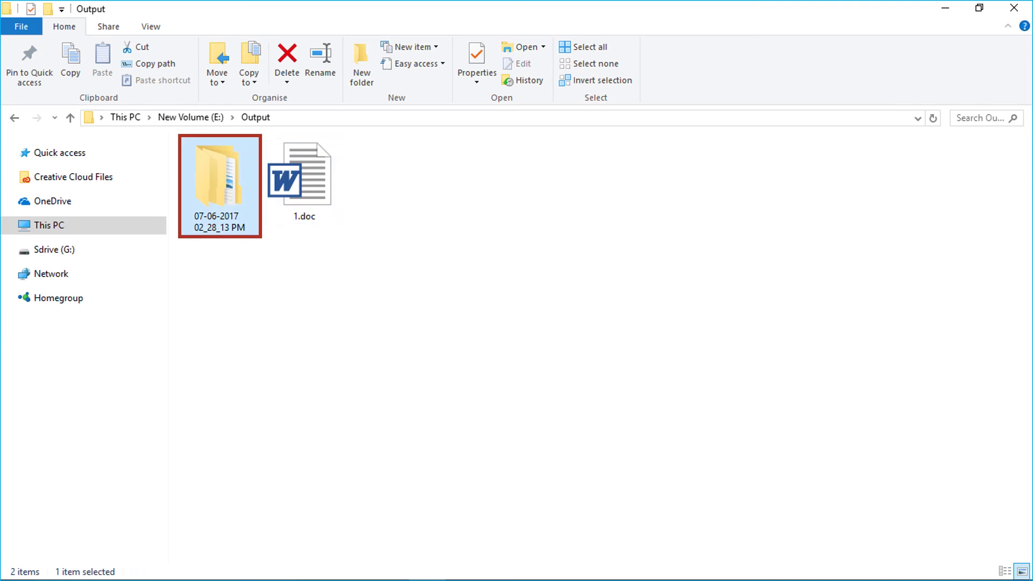